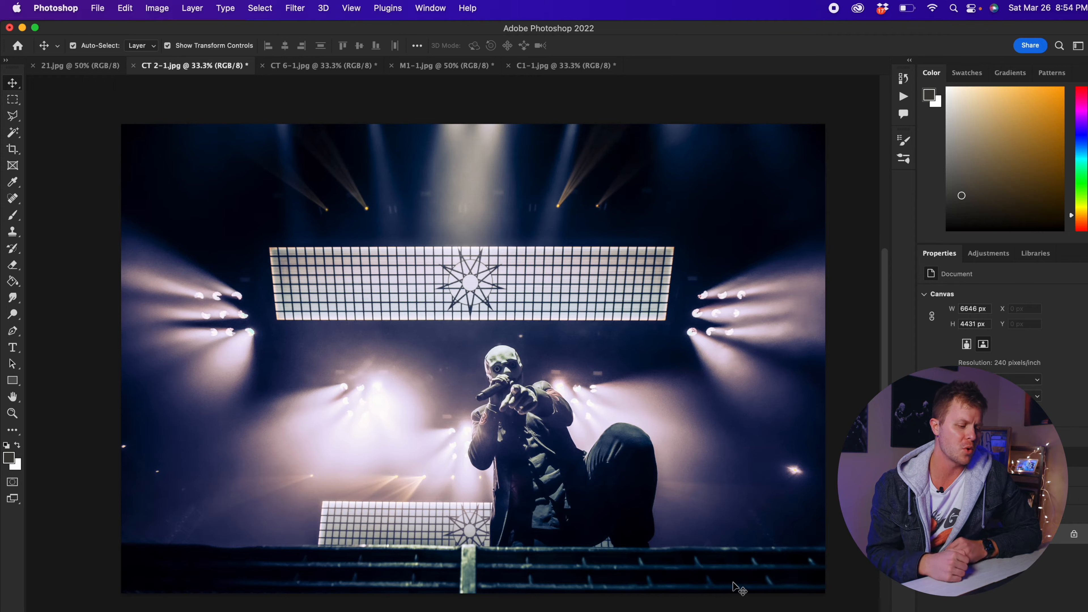
# Crop the CT 2-1.jpg photo to a 4:5 portrait frame centred on the stage.
pyautogui.click(12, 150)
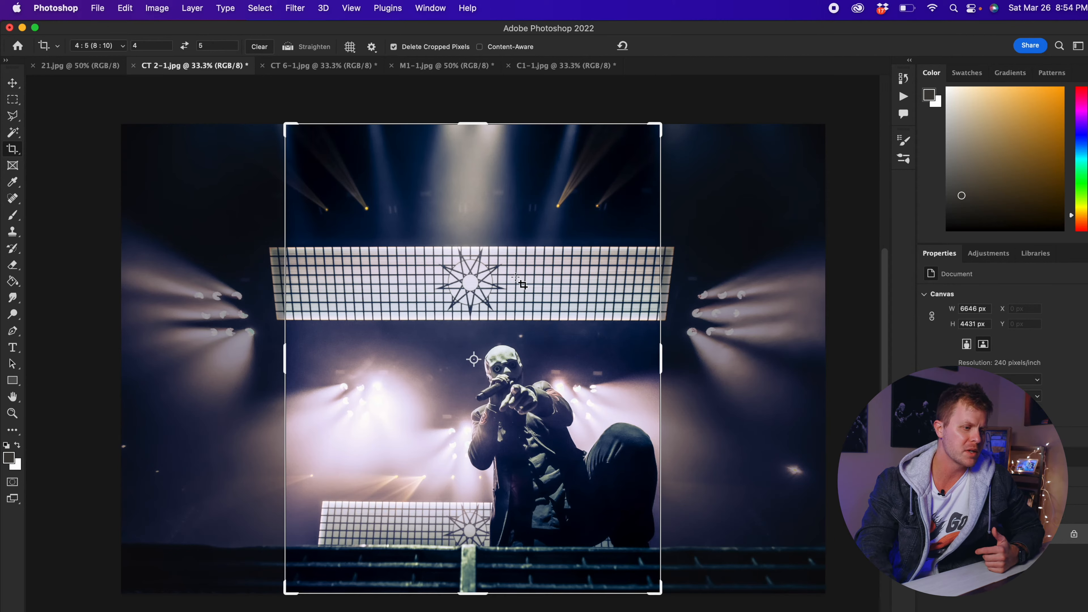
pyautogui.click(515, 278)
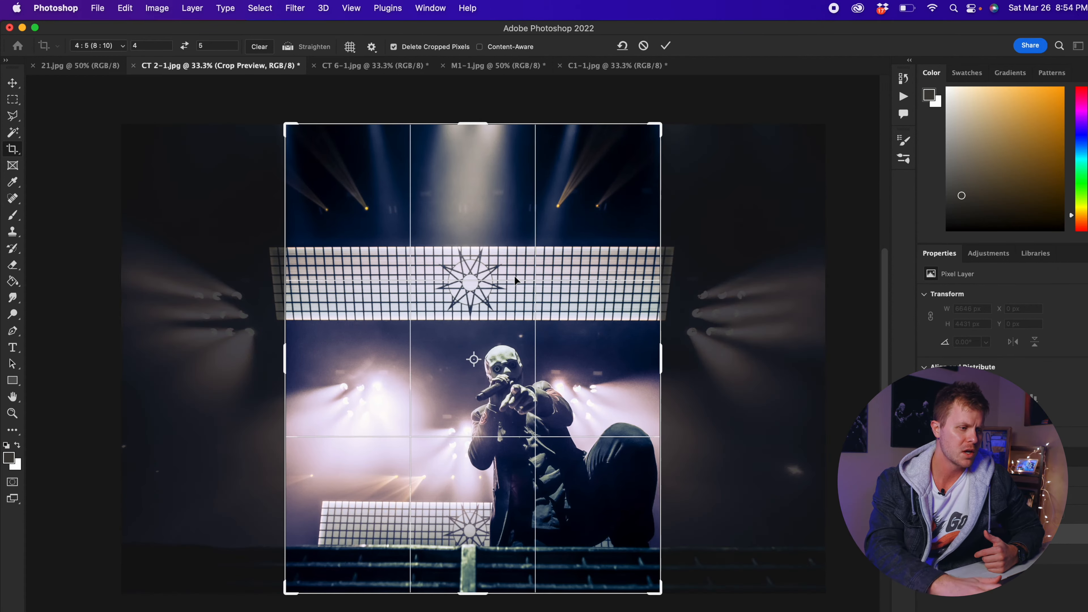
pyautogui.press('Return')
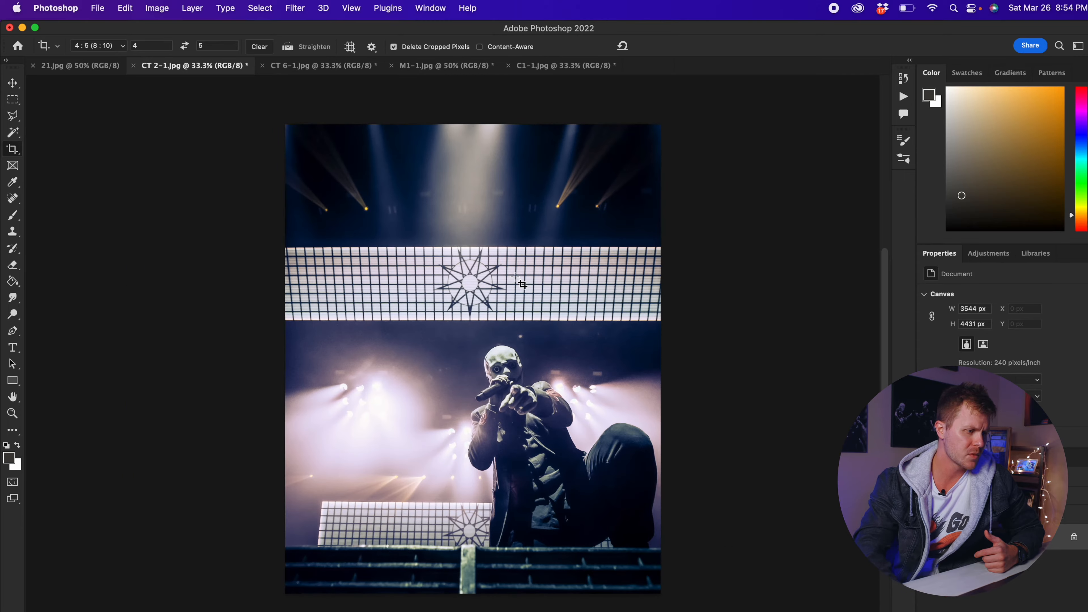
# Duplicate the background layer and apply a Radial Blur to the copy with amount 34, Zoom method and Best quality.
pyautogui.click(12, 80)
pyautogui.press('super+j')
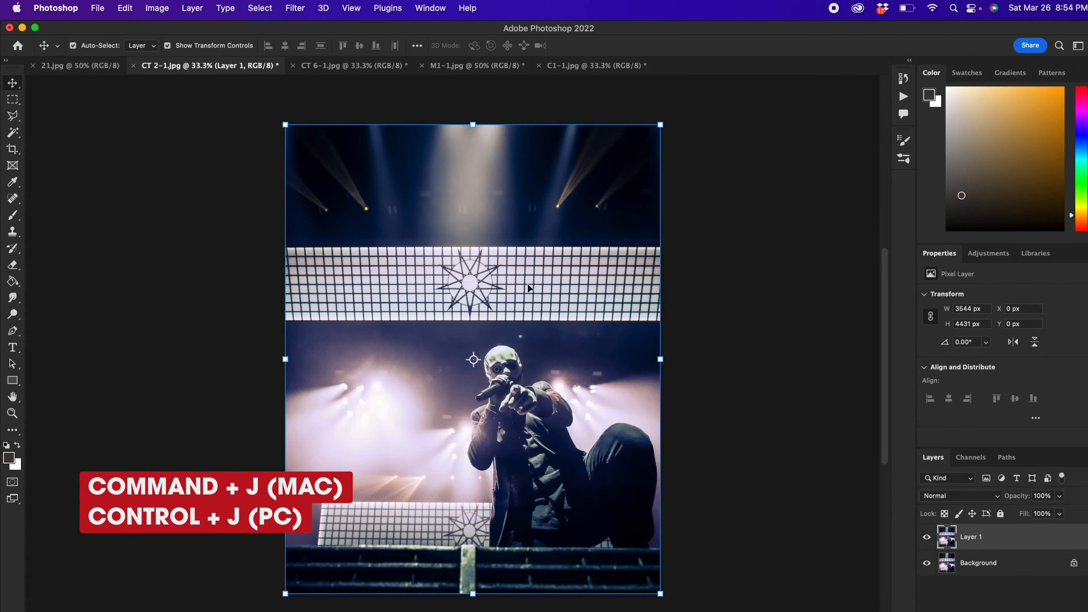
pyautogui.click(294, 8)
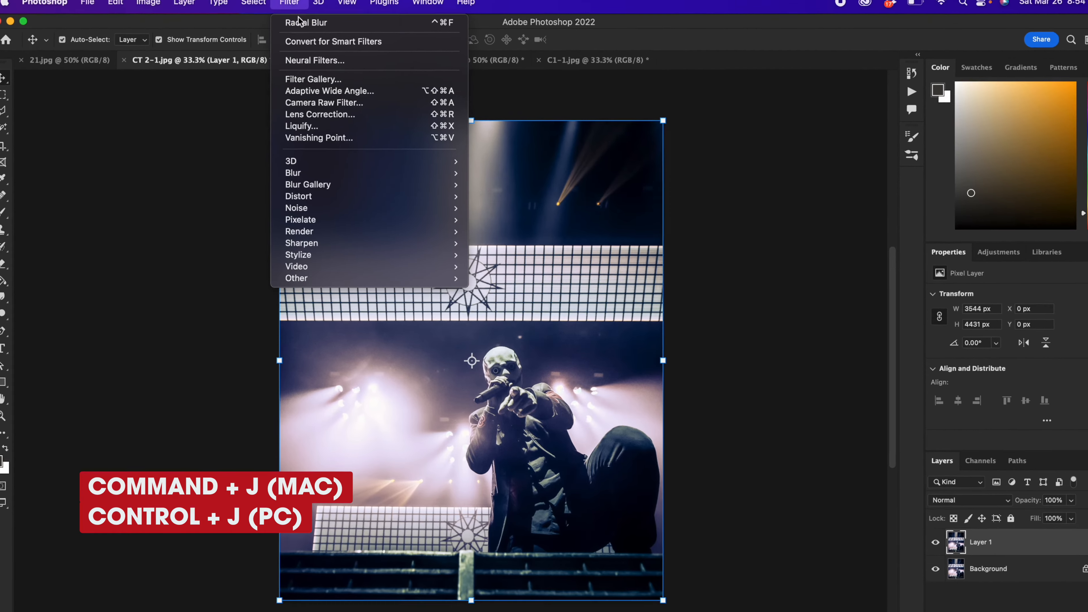
pyautogui.moveTo(378, 178)
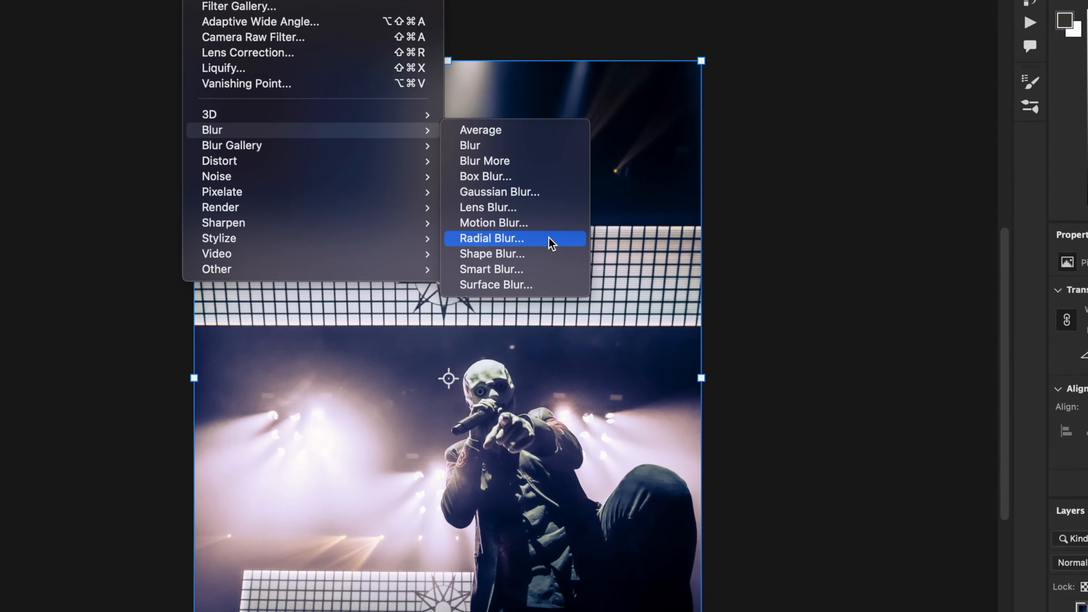
pyautogui.click(549, 239)
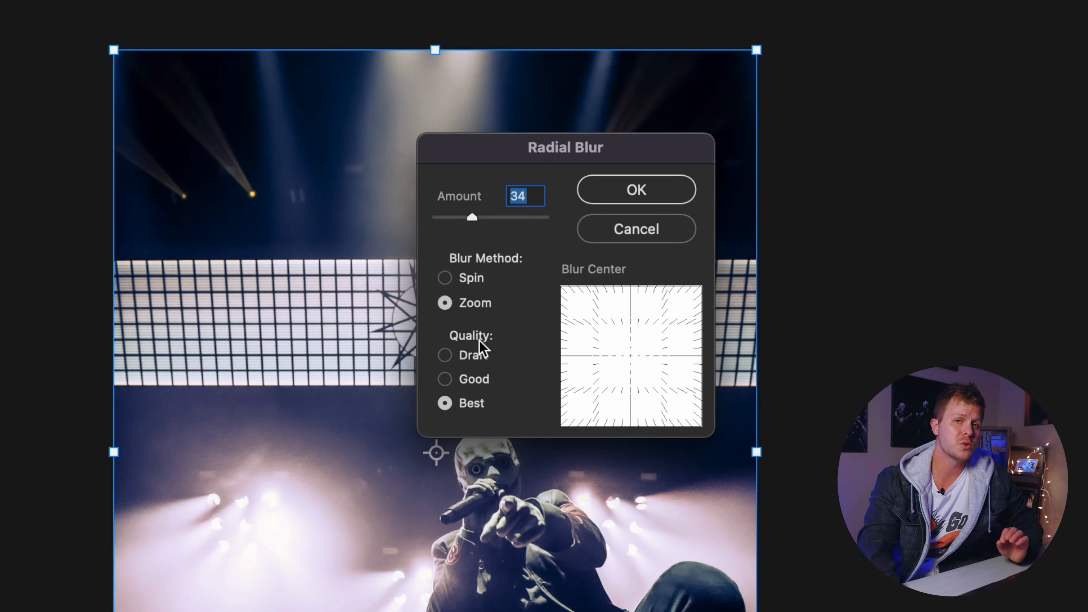
pyautogui.click(641, 197)
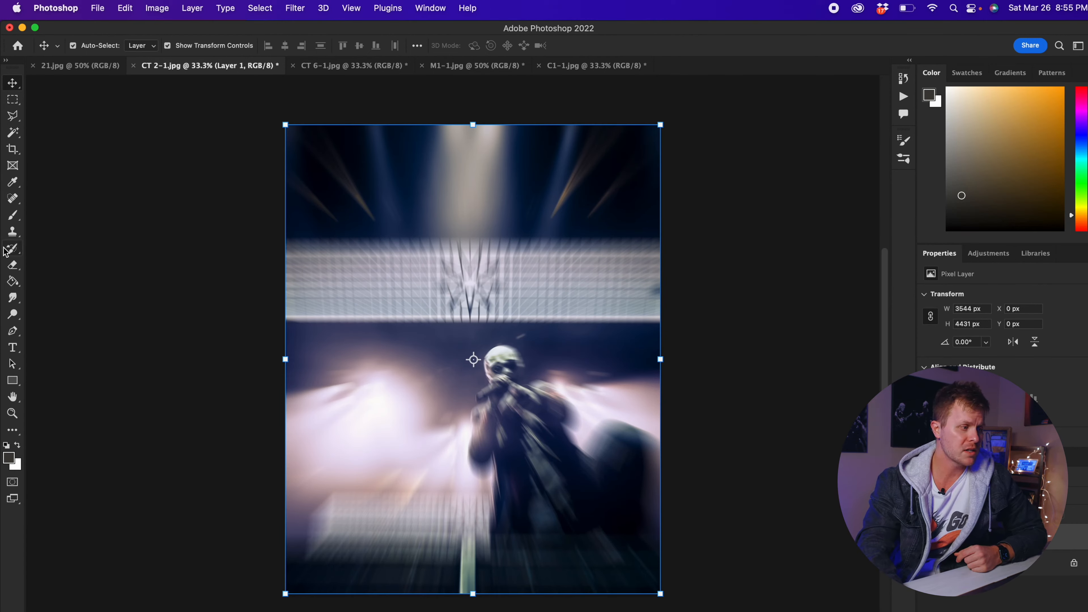
# Erase the blur over the performer's face, microphone and pointing hand on Layer 1 with a soft 500 px Eraser.
pyautogui.click(19, 265)
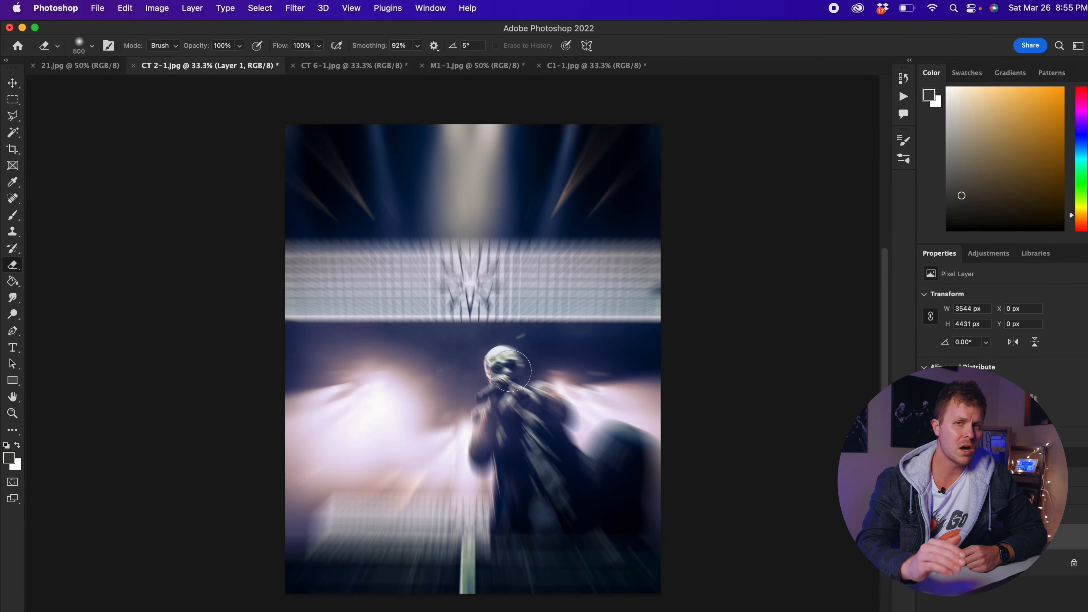
pyautogui.moveTo(509, 369); pyautogui.dragTo(516, 405)
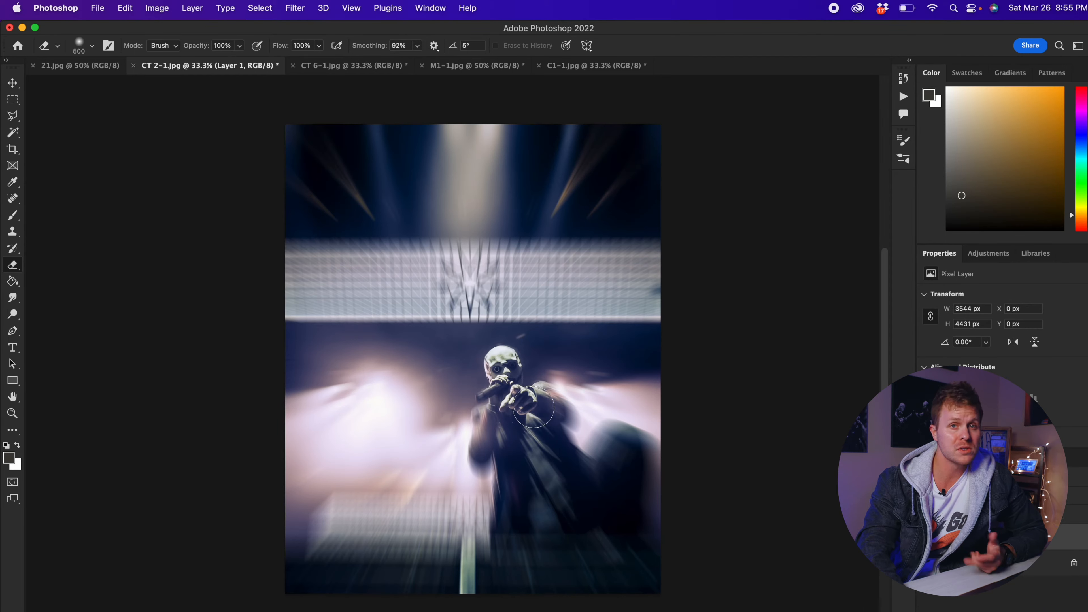
pyautogui.press('v')
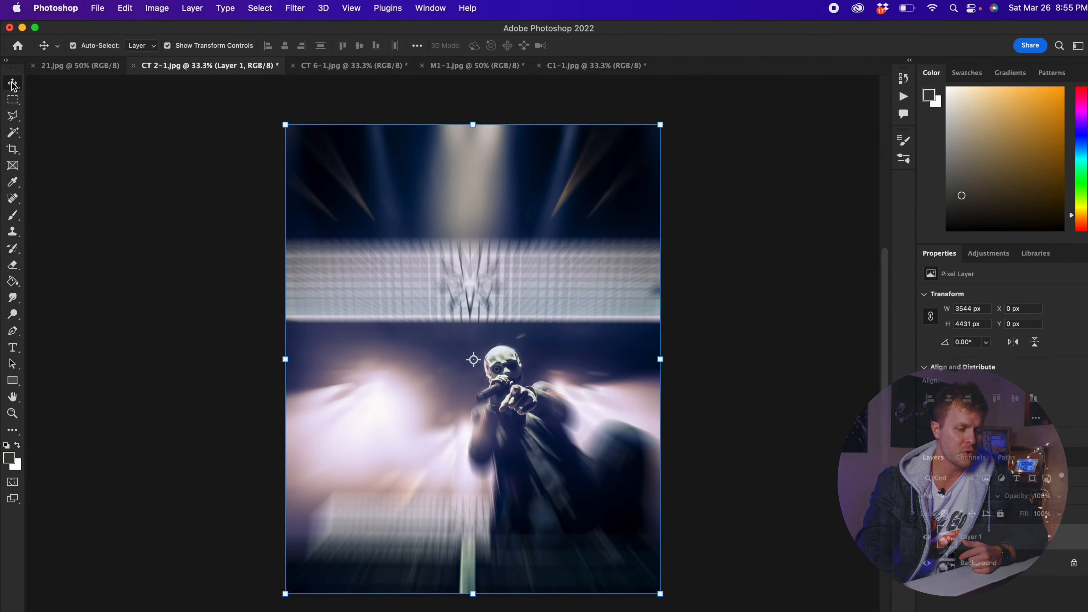
# Try excluding the red, green and blue channels in Layer 1's blending options, and apply the version without red.
pyautogui.doubleClick(1051, 540)
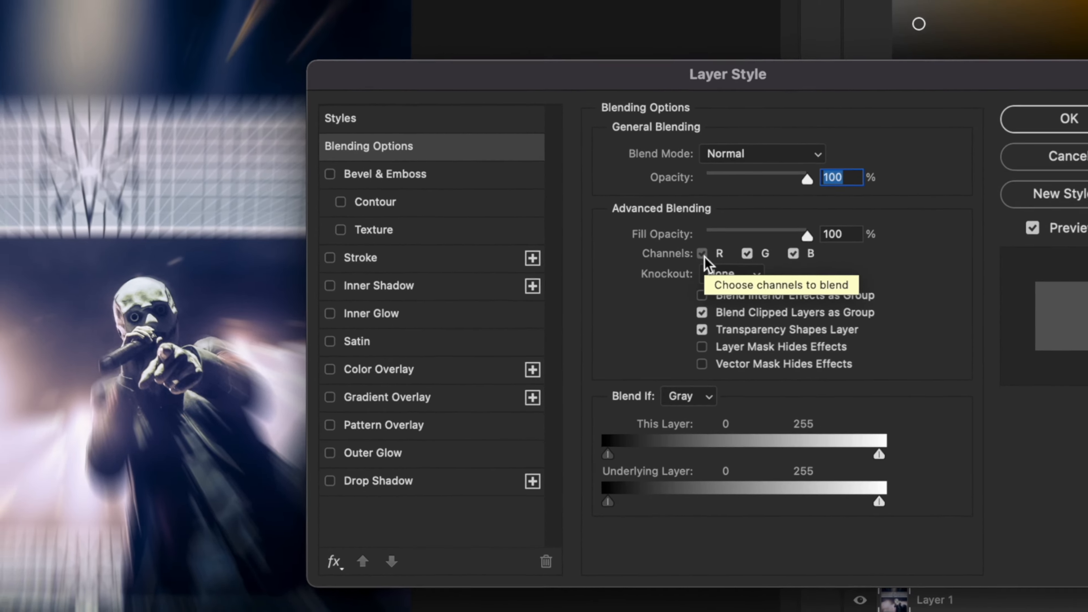
pyautogui.click(698, 251)
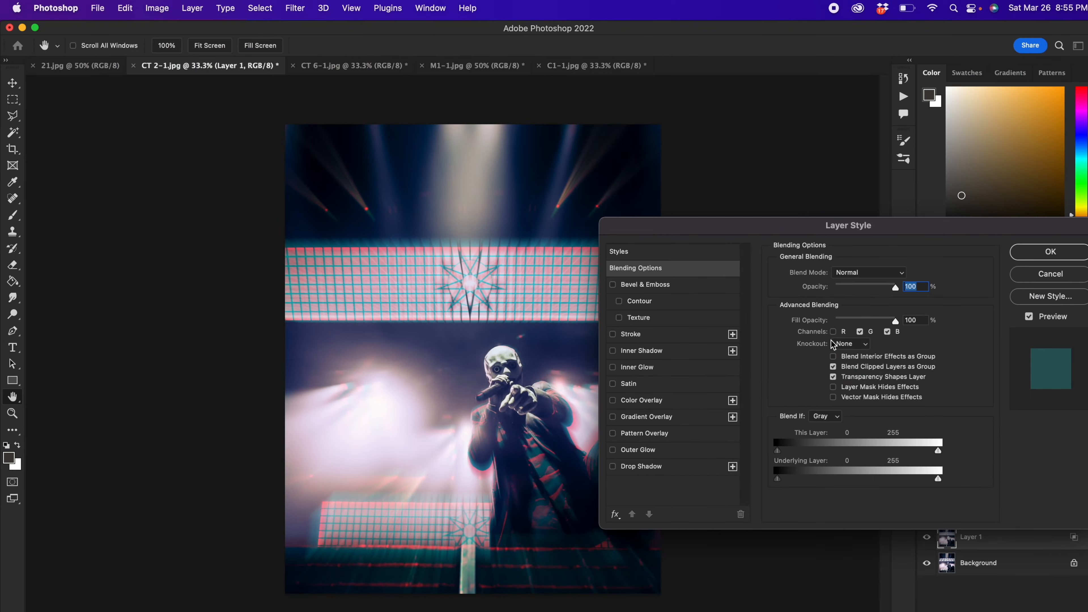
pyautogui.click(834, 332)
pyautogui.click(859, 332)
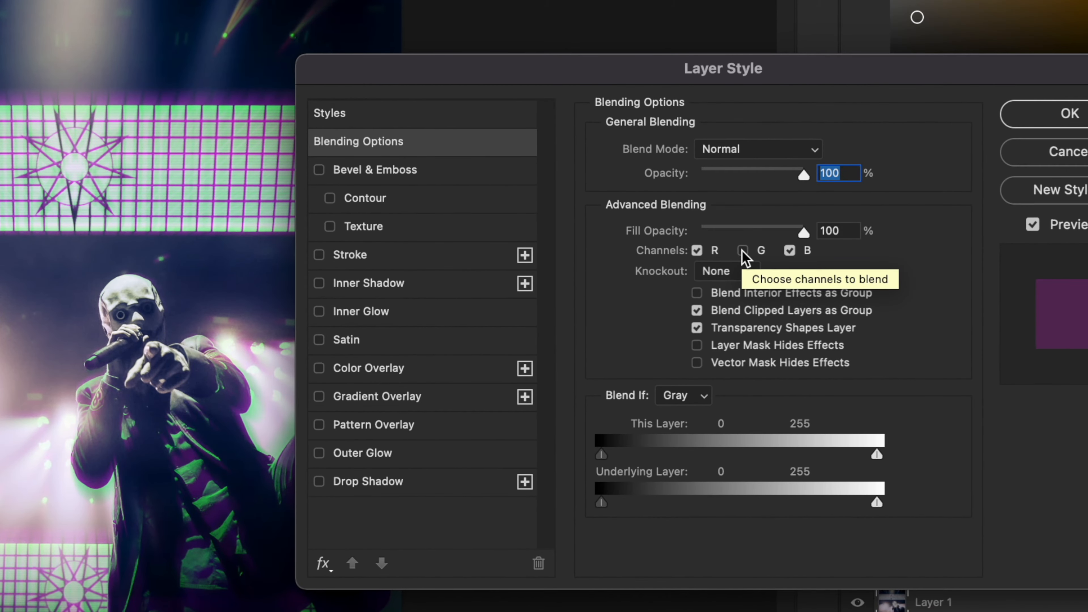
pyautogui.click(743, 252)
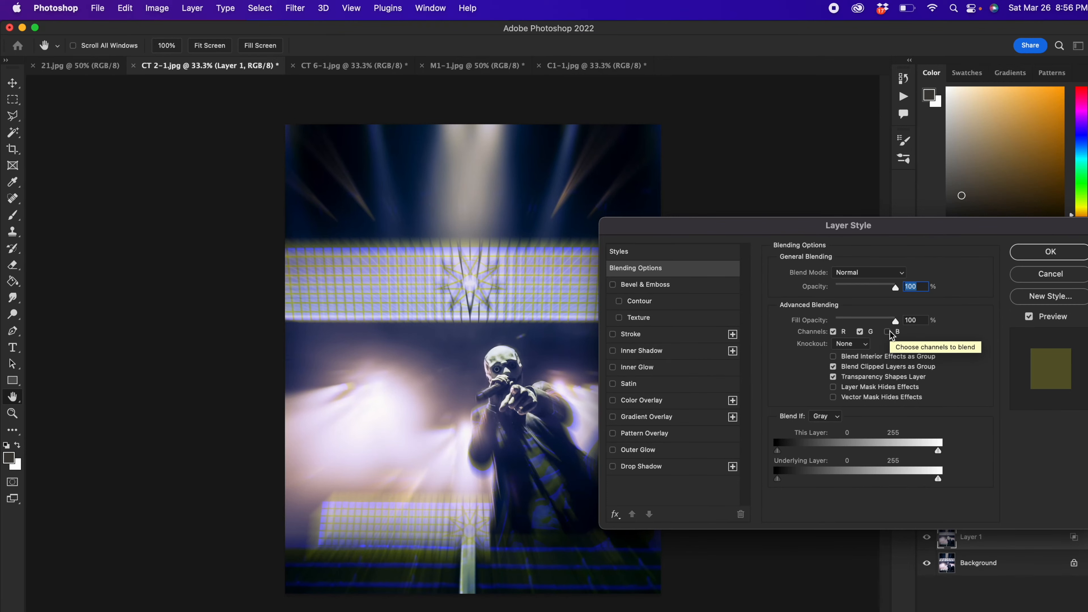
pyautogui.click(887, 331)
pyautogui.click(833, 331)
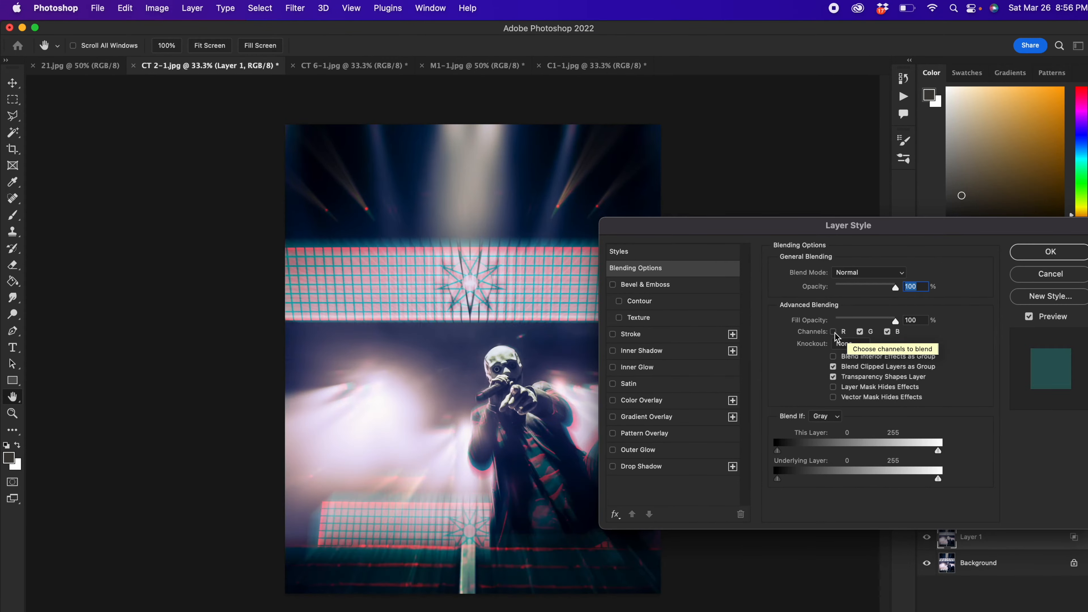
pyautogui.click(1050, 251)
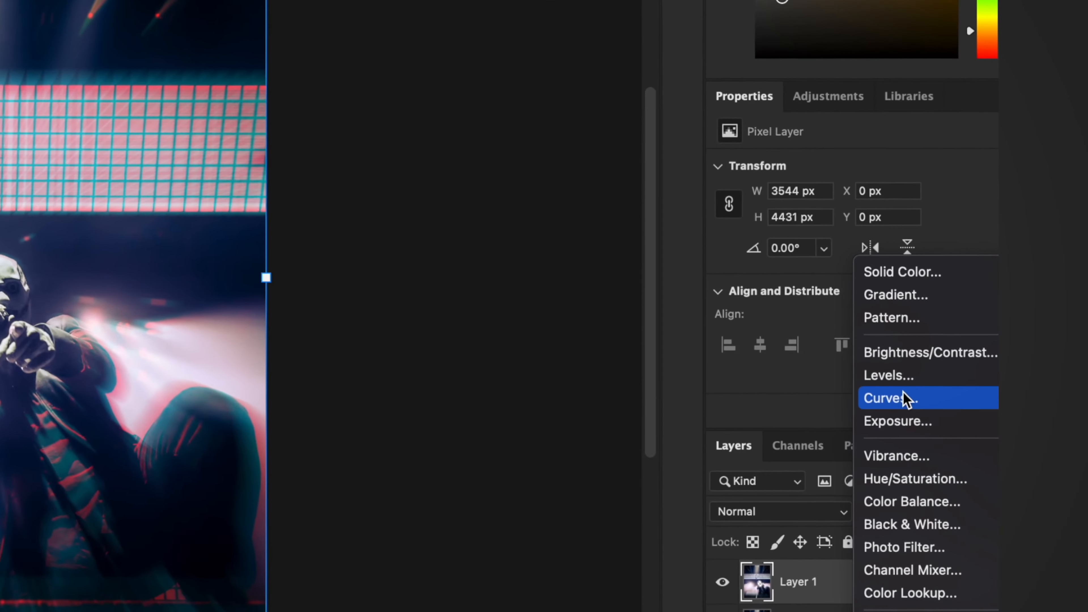
# Add a Curves adjustment layer above Layer 1, anchoring the shadows and midtones and raising the highlights.
pyautogui.click(1034, 425)
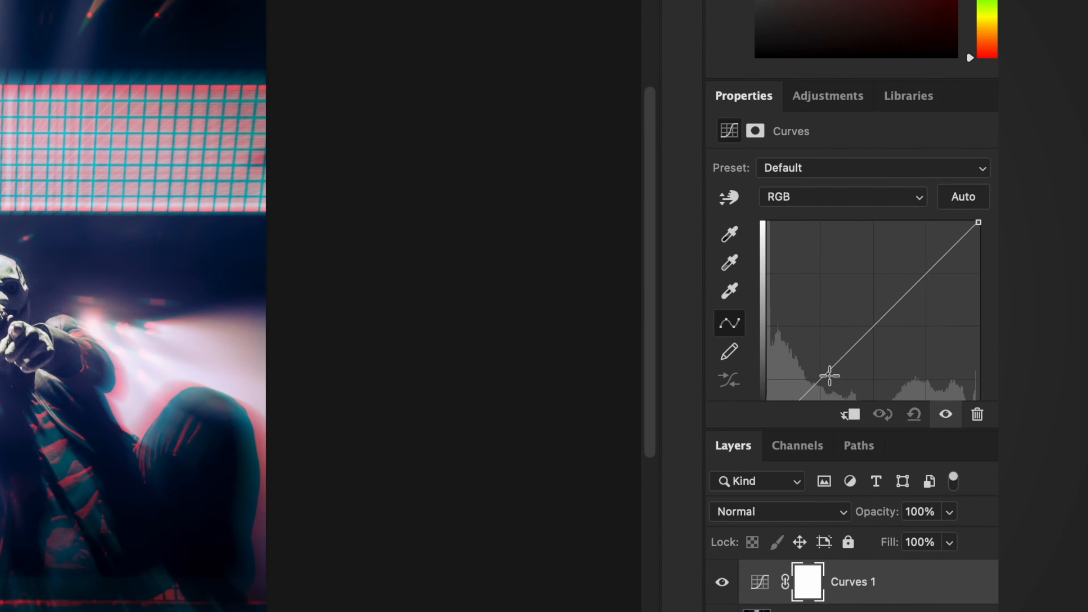
pyautogui.click(825, 381)
pyautogui.click(876, 330)
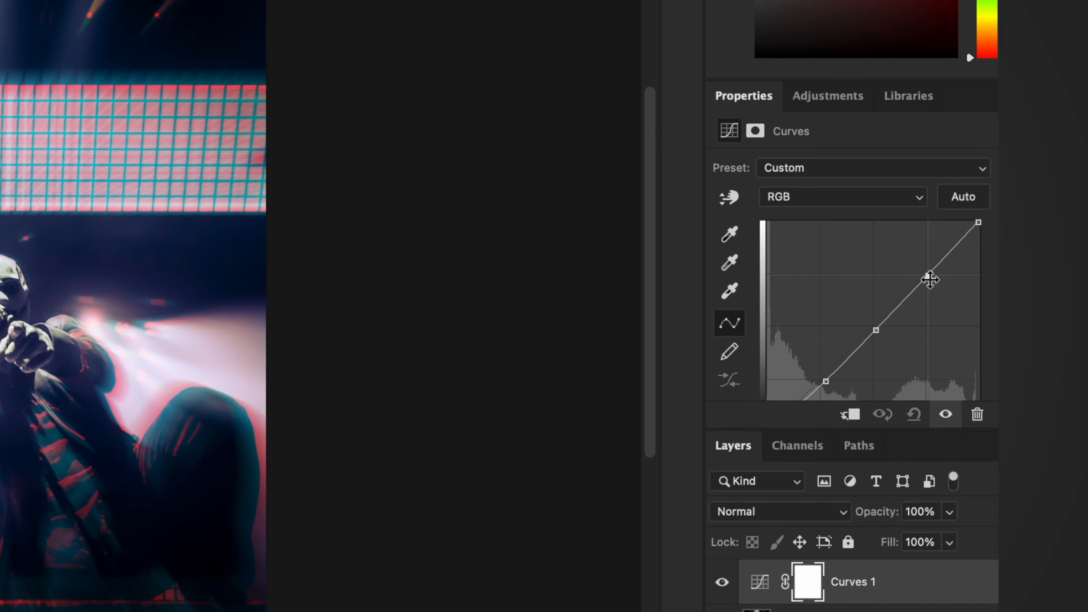
pyautogui.moveTo(928, 280); pyautogui.dragTo(924, 249)
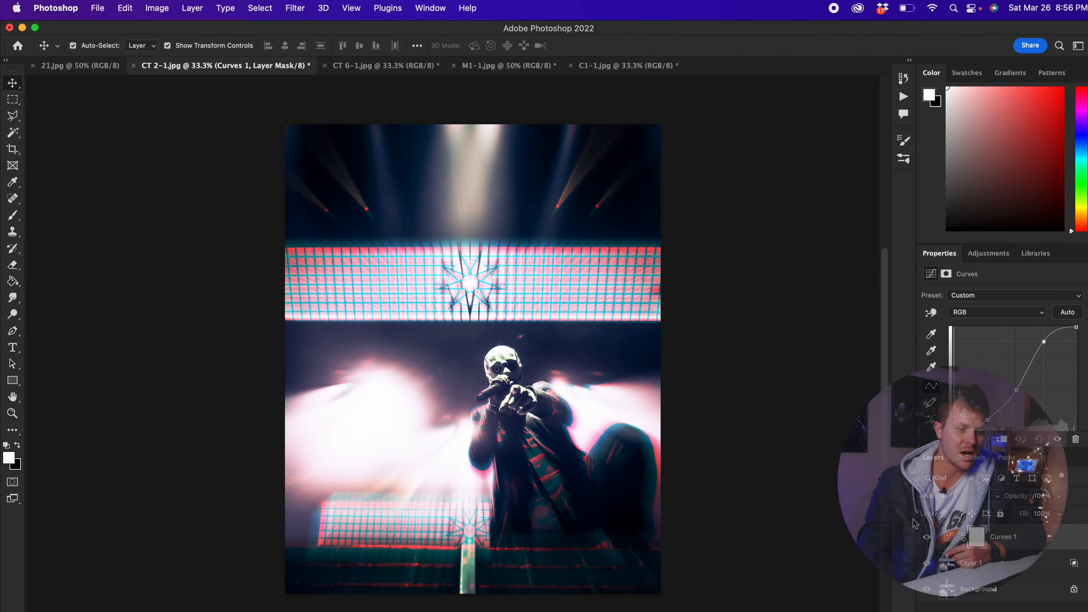
# Compare the image with and without the Curves adjustment and Layer 1 by toggling their visibility.
pyautogui.click(1057, 439)
pyautogui.click(1057, 439)
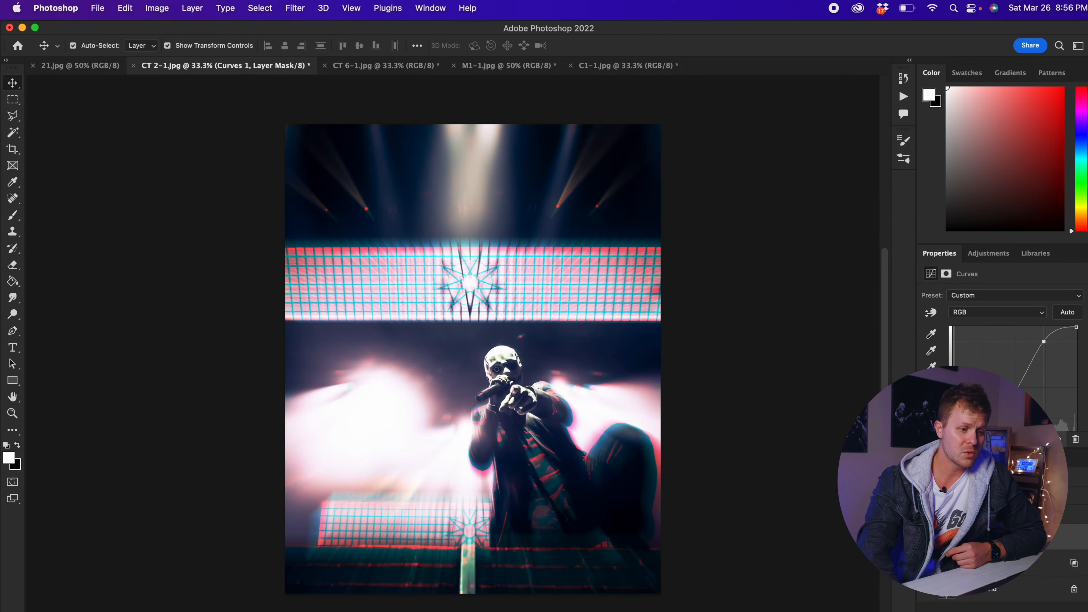
pyautogui.click(926, 563)
pyautogui.click(927, 536)
pyautogui.click(926, 562)
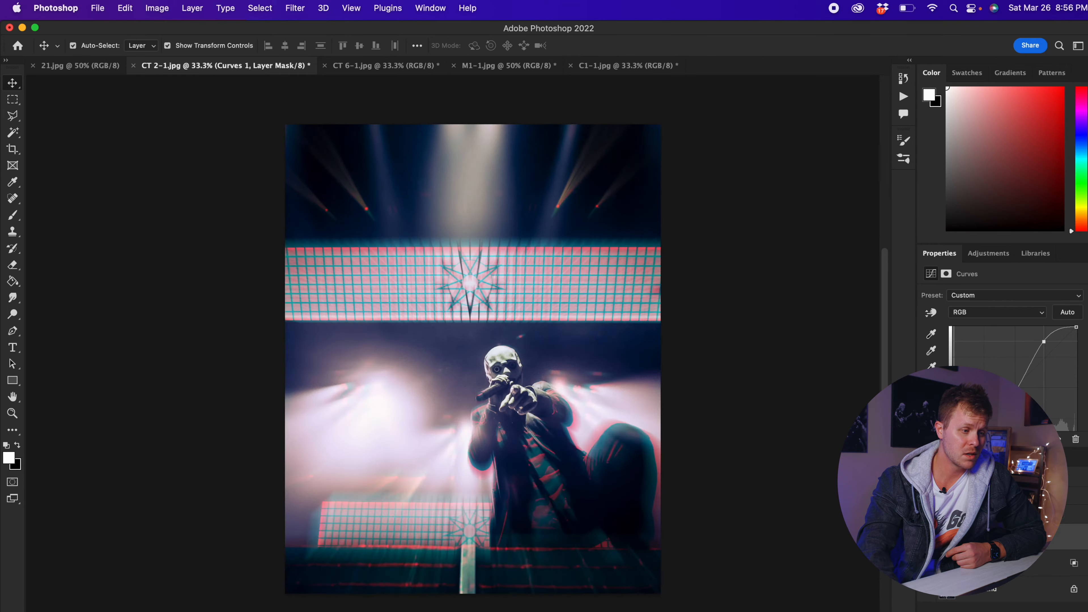
pyautogui.click(927, 536)
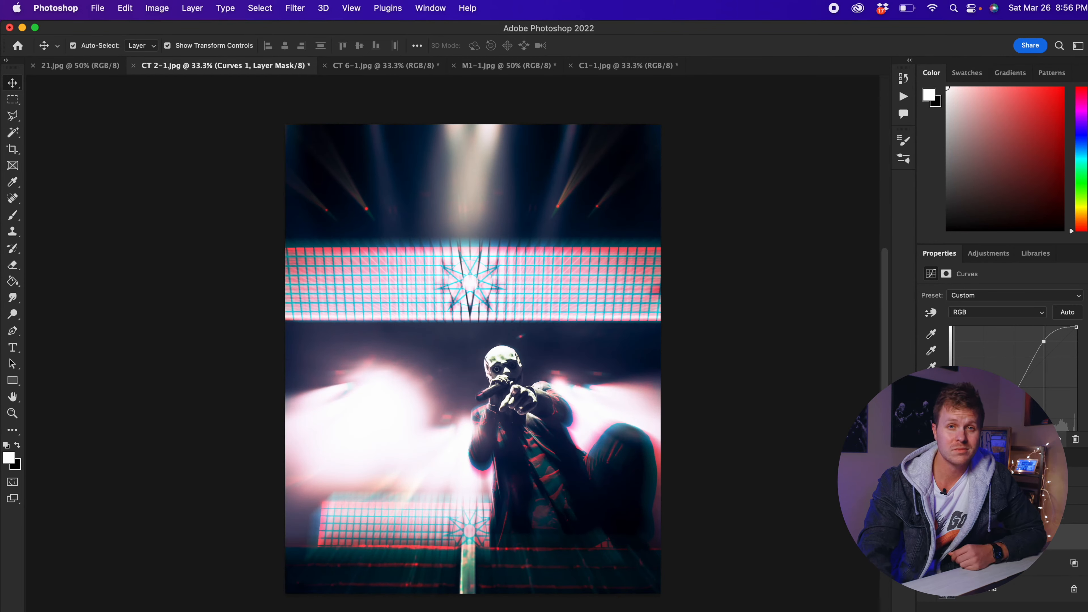
# Switch to the CT 6-1.jpg document, duplicate its background layer and apply a Radial Blur to the copy.
pyautogui.click(341, 66)
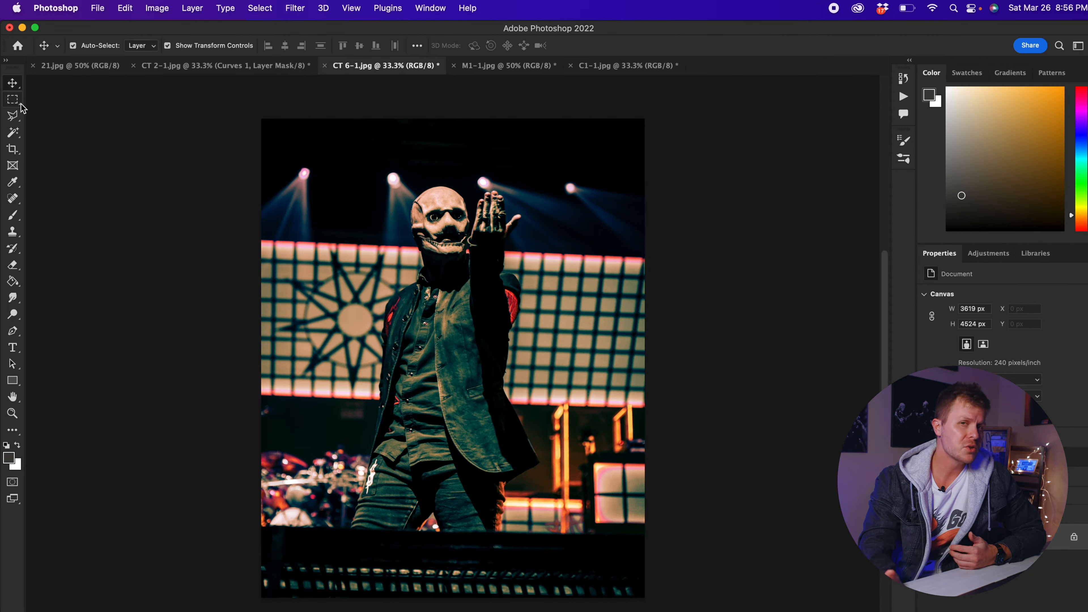
pyautogui.press('super+j')
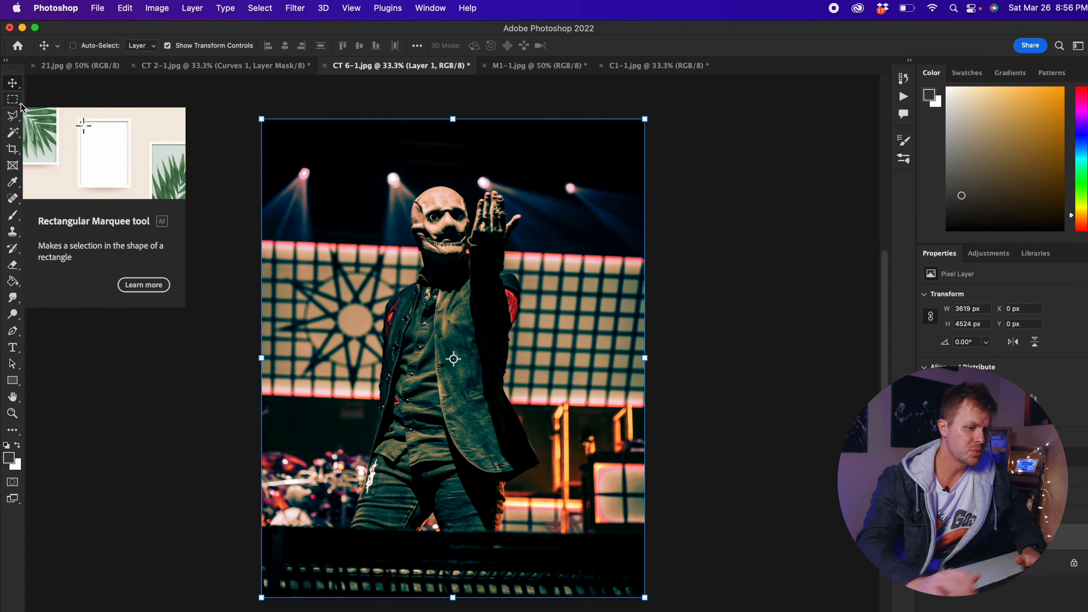
pyautogui.click(289, 10)
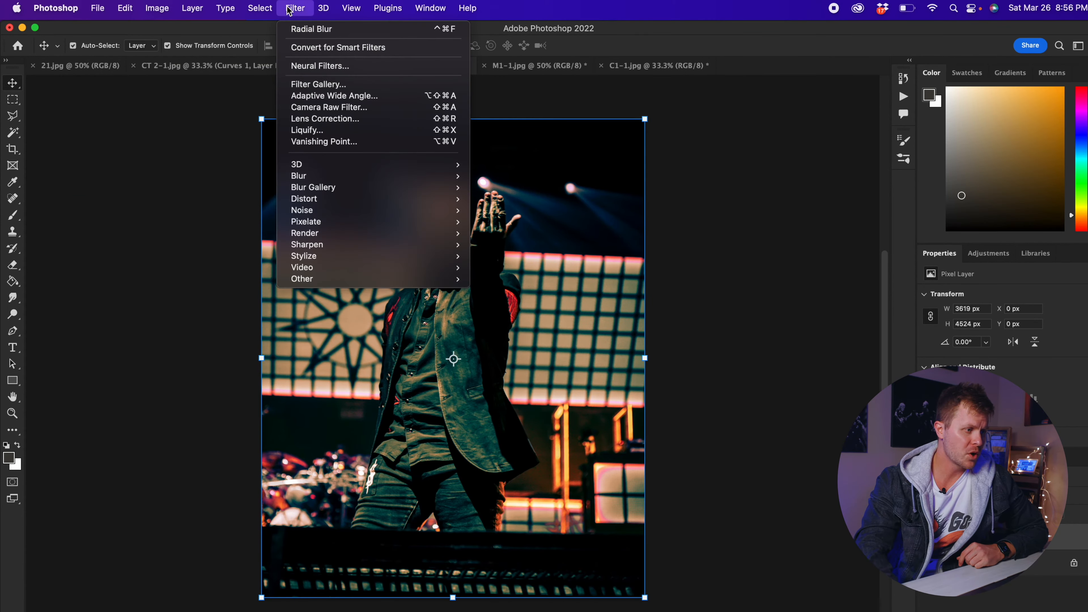
pyautogui.moveTo(413, 180)
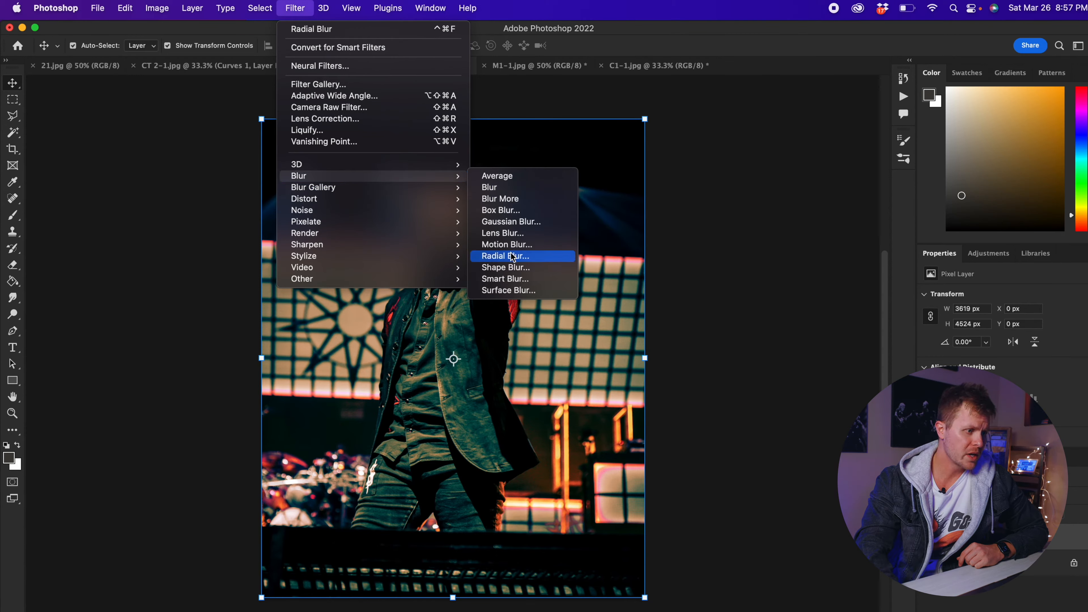
pyautogui.click(506, 256)
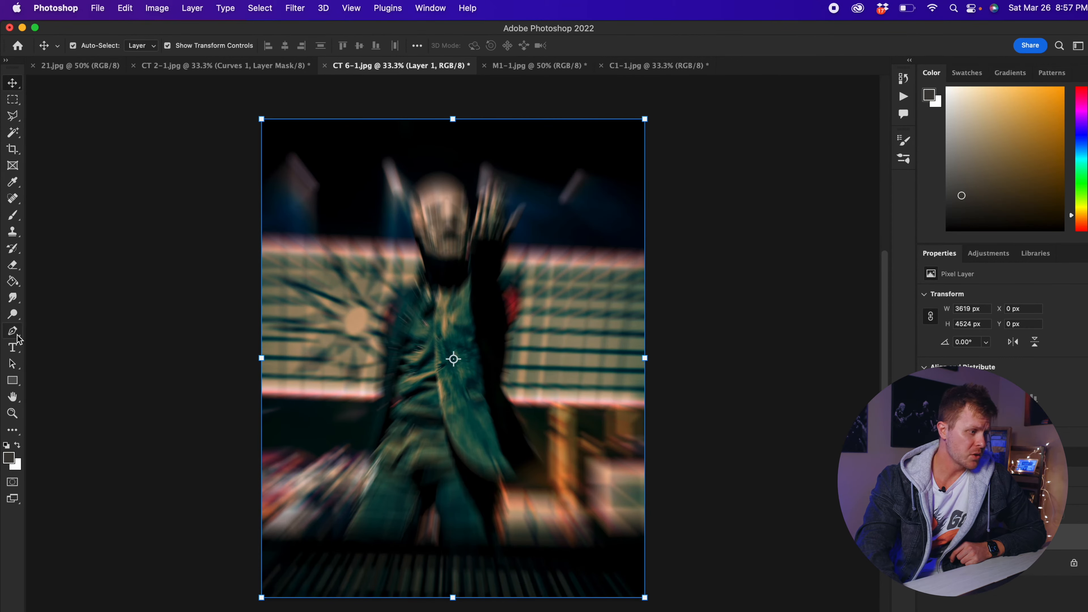
# Erase the blur over the masked performer's face and raised hand on Layer 1.
pyautogui.click(13, 266)
pyautogui.moveTo(452, 218)
pyautogui.mouseDown()
pyautogui.moveTo(446, 244)
pyautogui.moveTo(441, 216)
pyautogui.moveTo(476, 239)
pyautogui.moveTo(488, 208)
pyautogui.moveTo(491, 230)
pyautogui.moveTo(504, 229)
pyautogui.moveTo(486, 260)
pyautogui.mouseUp()
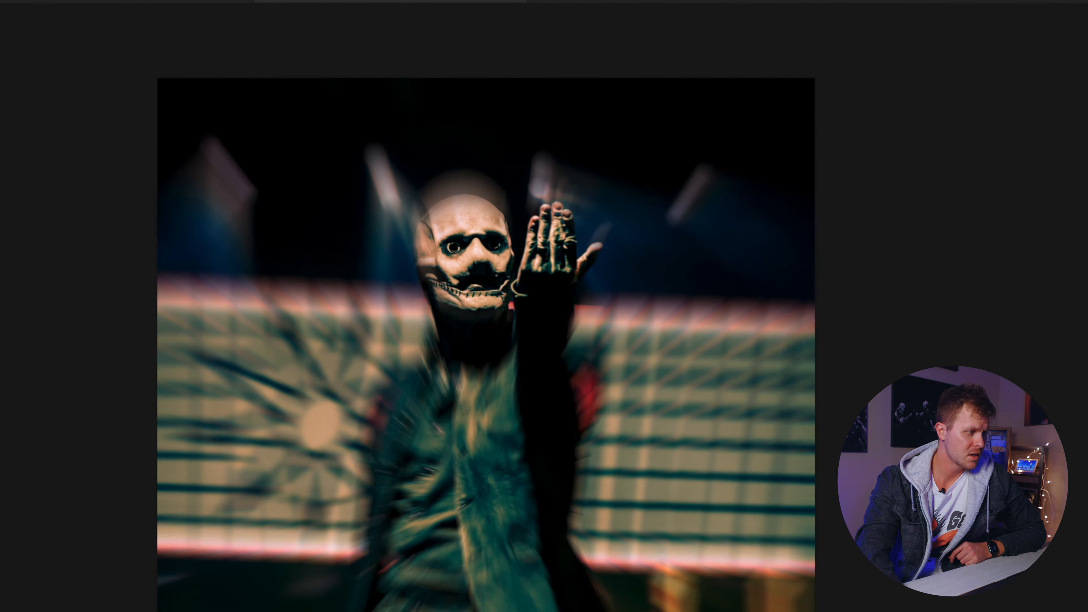
pyautogui.hotkey('ctrl', 't')
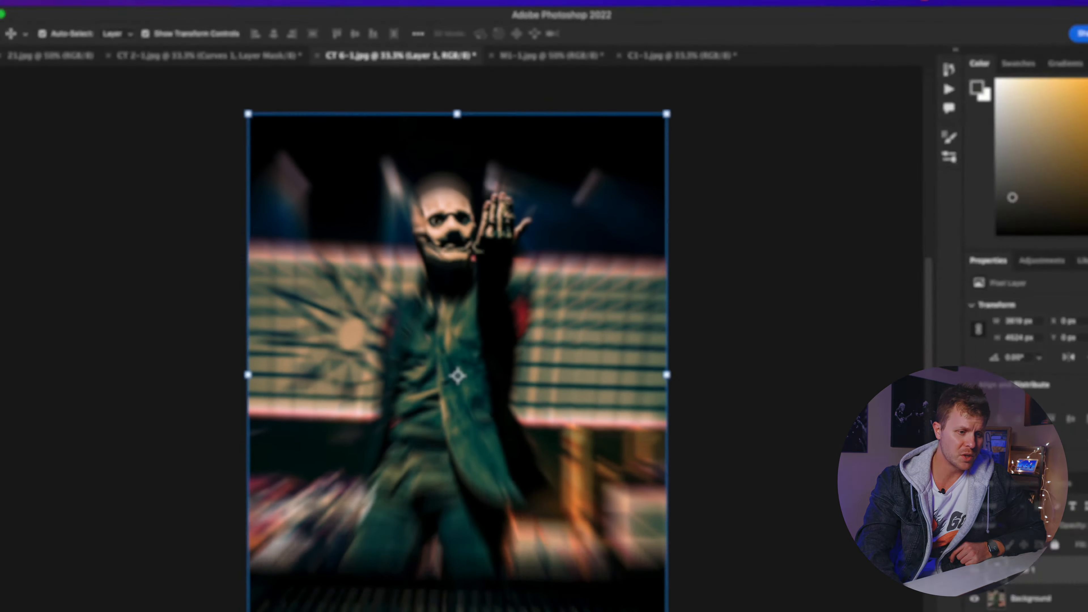
# Preview Layer 1 of CT 6-1.jpg with the red, green and blue channels excluded in turn in its blending options.
pyautogui.doubleClick(1038, 535)
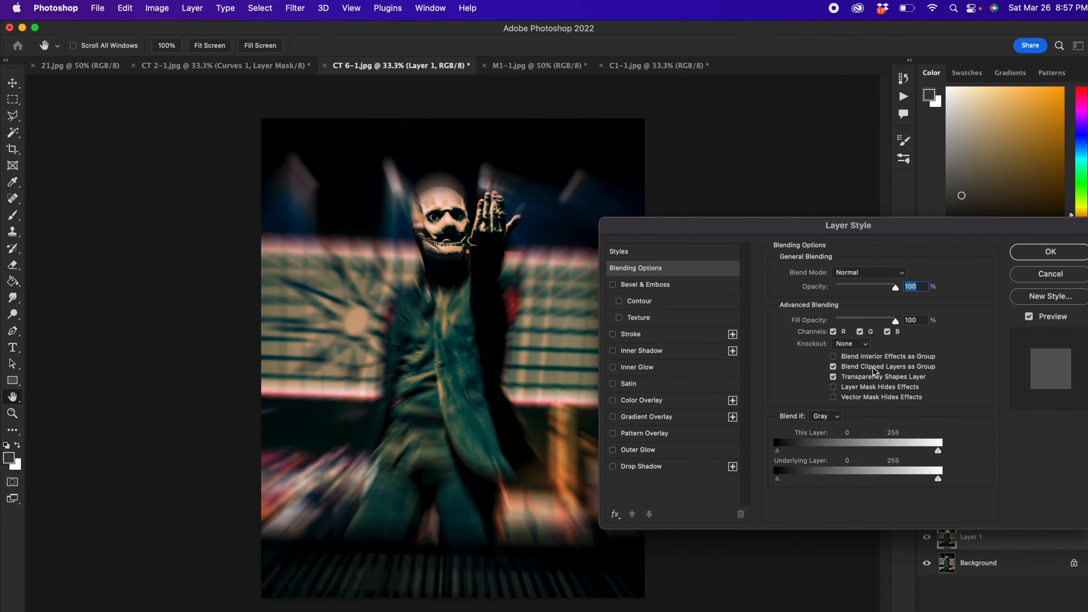
pyautogui.click(833, 331)
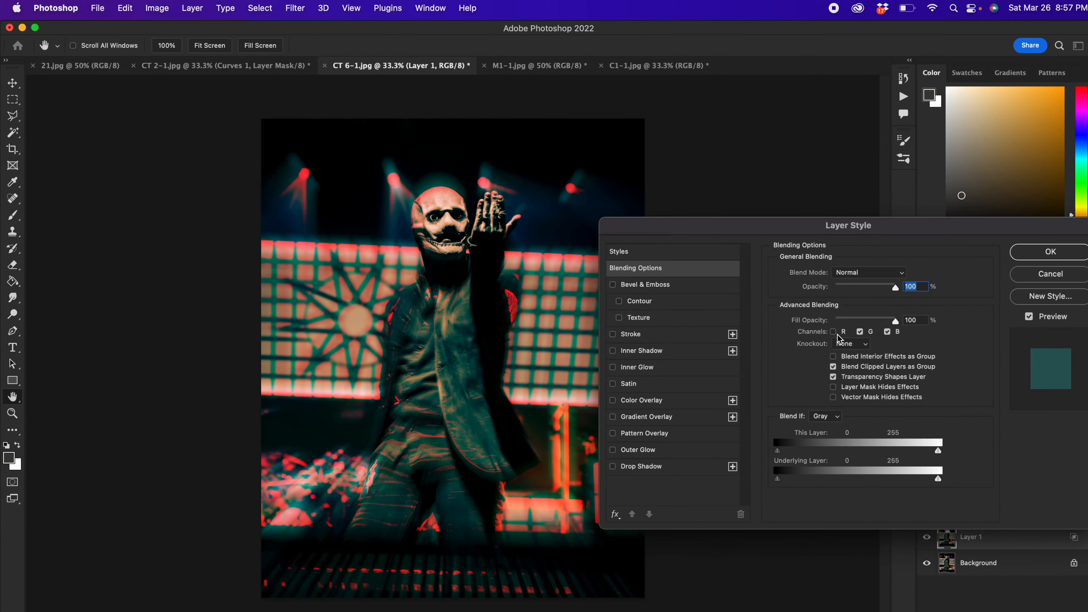
pyautogui.click(833, 332)
pyautogui.click(859, 331)
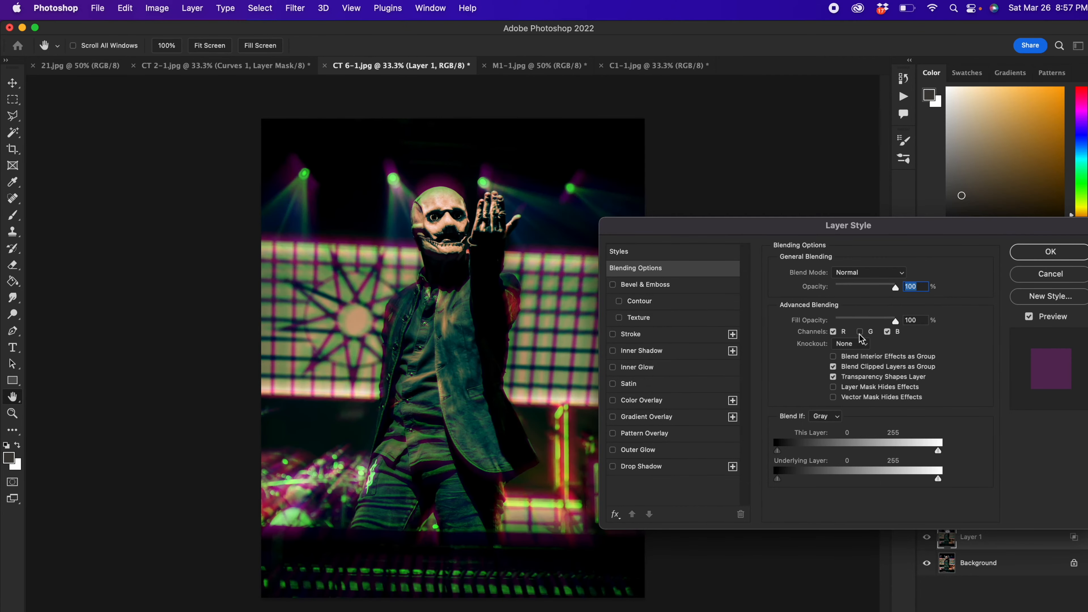
pyautogui.click(859, 331)
pyautogui.click(887, 332)
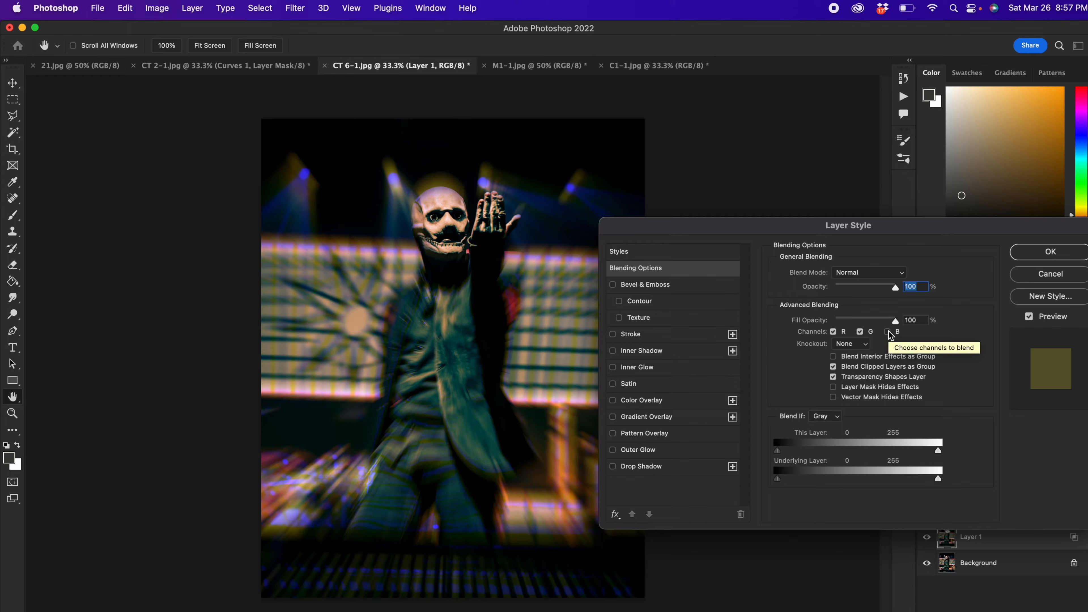
pyautogui.click(887, 332)
pyautogui.click(833, 332)
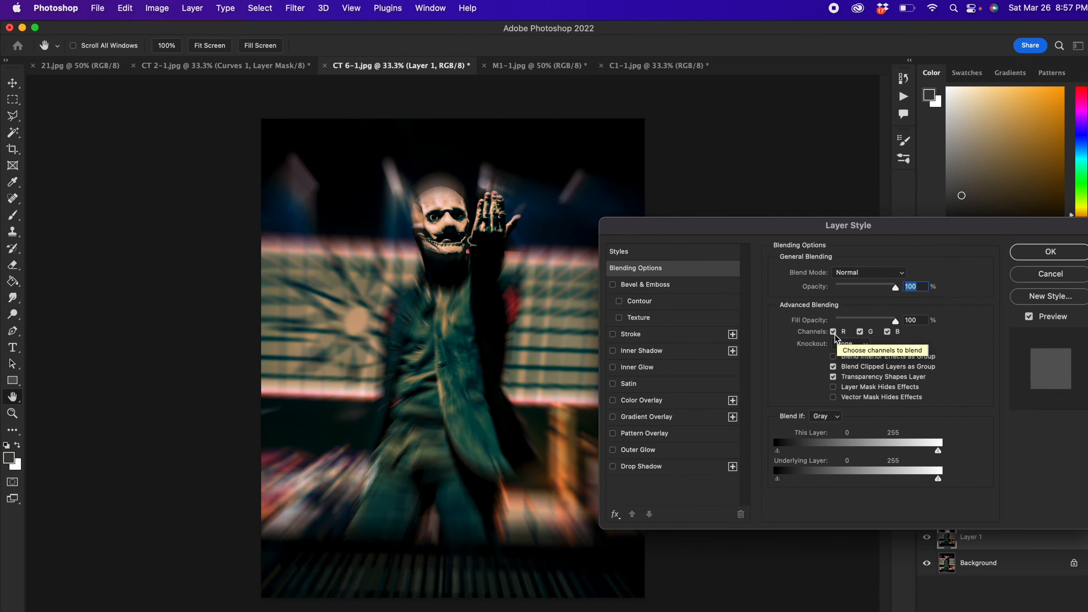